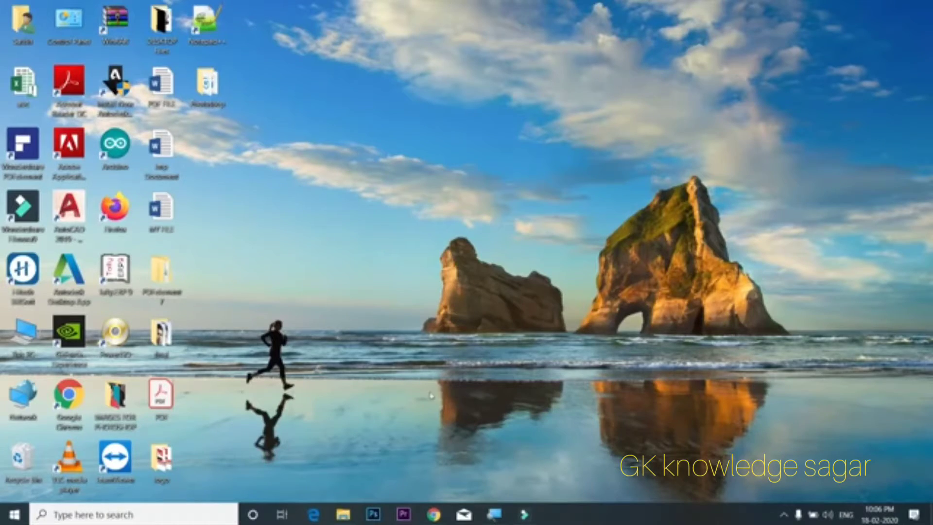
Search the Start menu for winword to find Word 2016, then dismiss the search without launching it
left_click(6, 519)
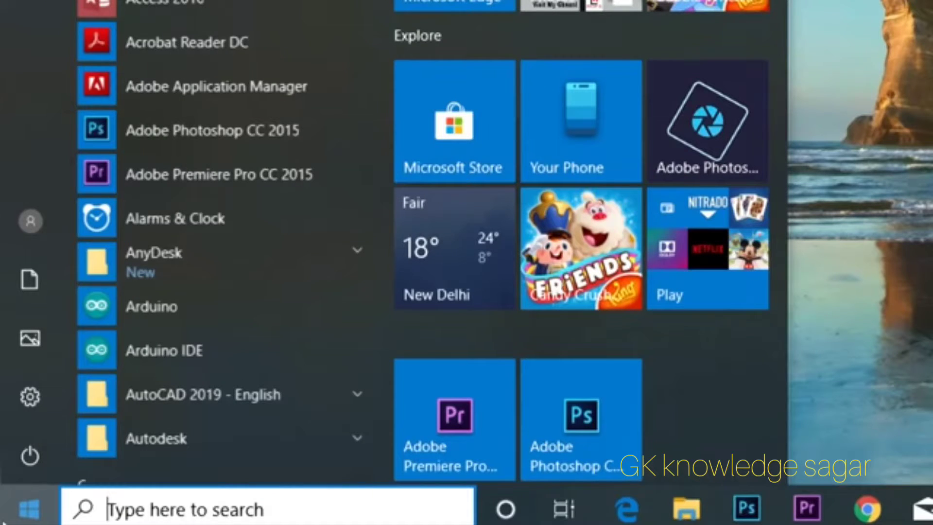
type("winwor")
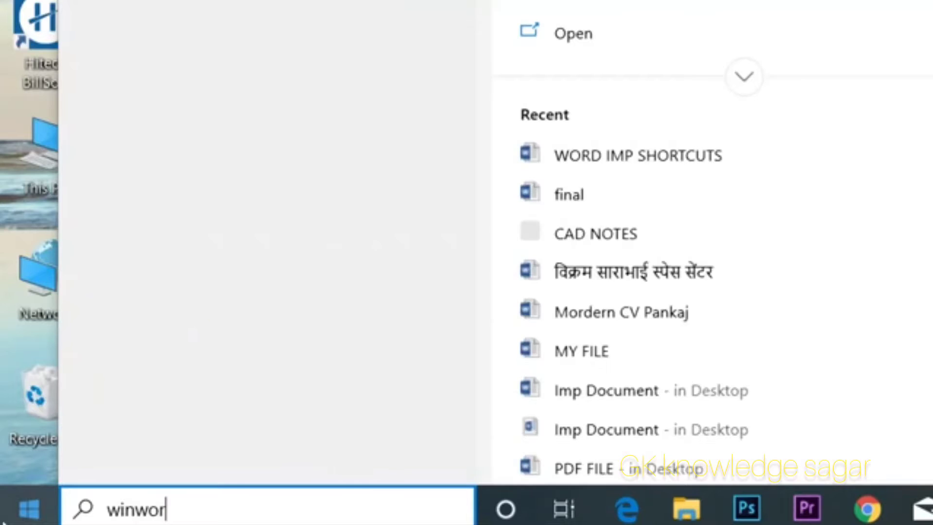
type("d")
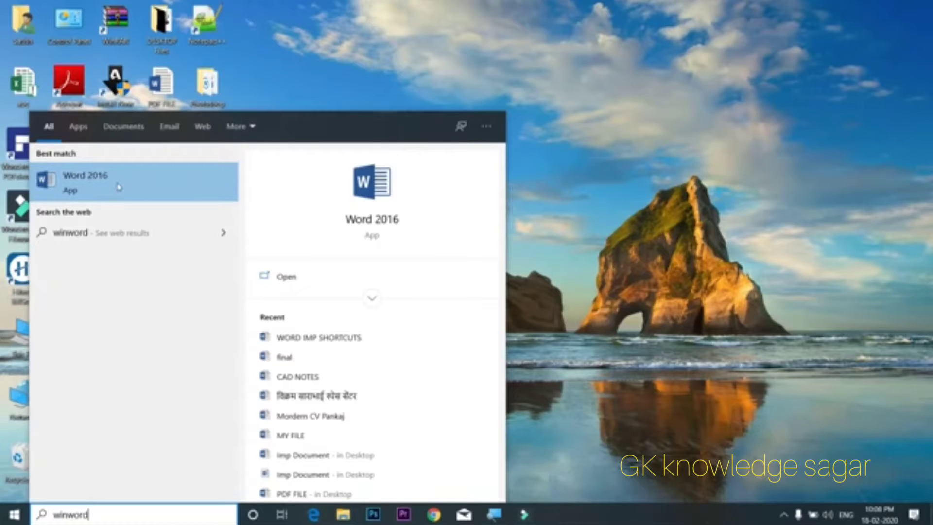
left_click(118, 186)
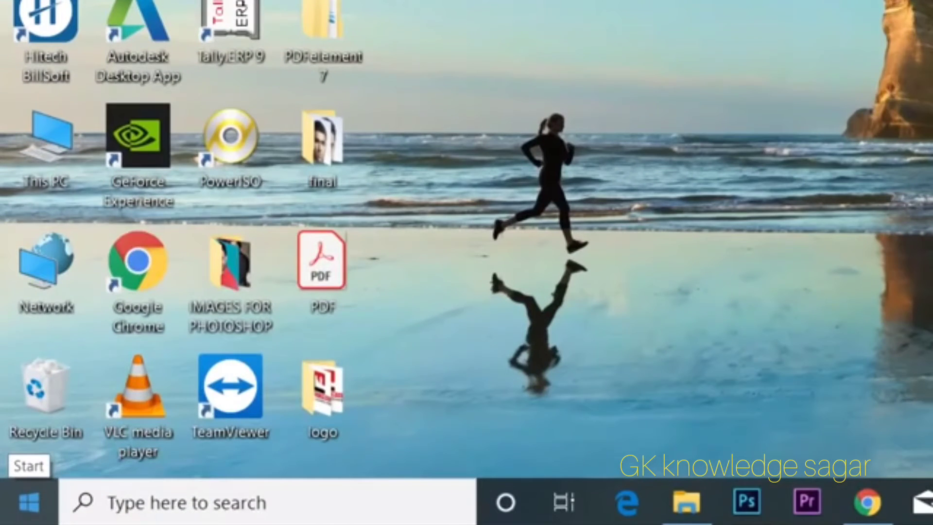
Launch Word 2016 by running winword from the Run dialog
key("super+r")
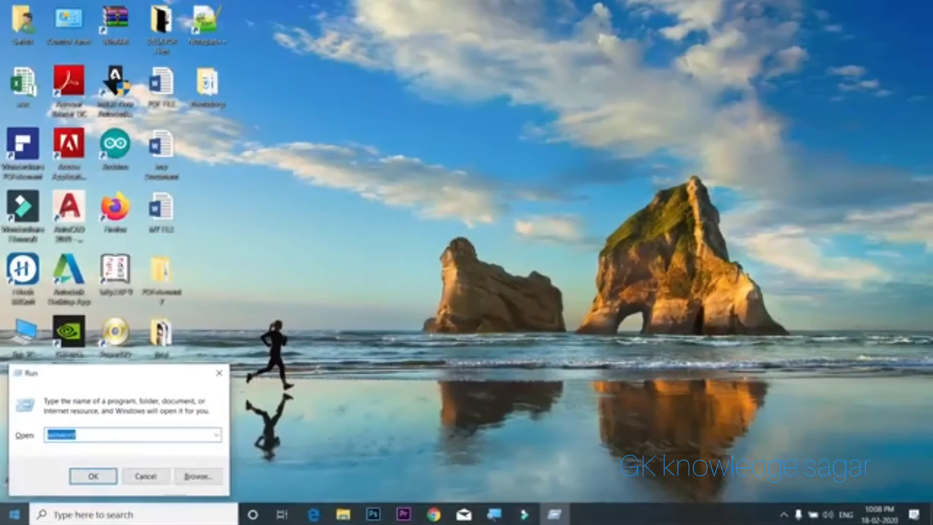
key("Return")
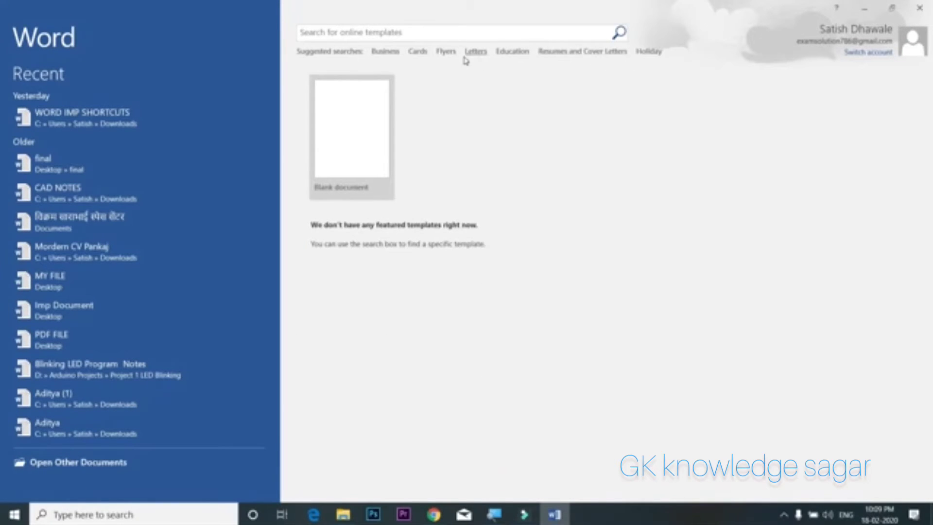
Browse the Resumes and Cover Letters templates and preview the Green cube cover letter
left_click(569, 52)
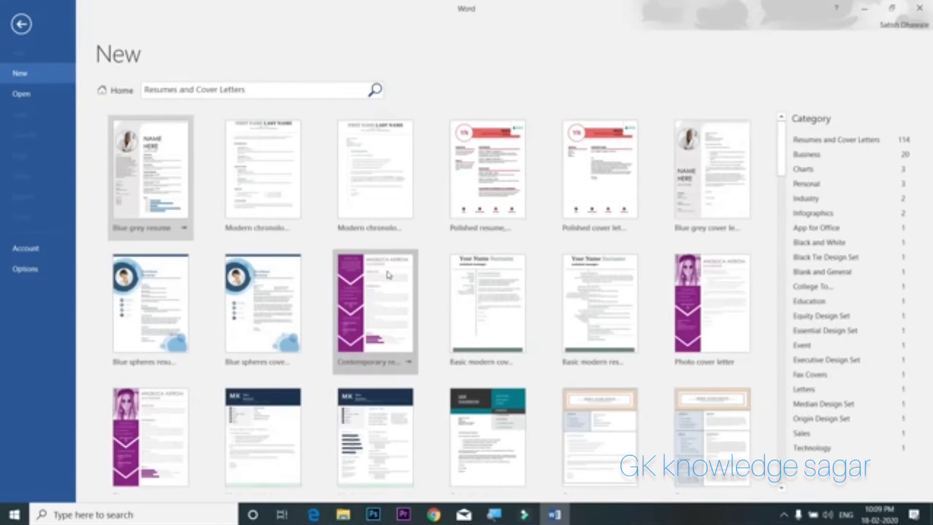
scroll(387, 277, "down", 2)
scroll(388, 276, "down", 2)
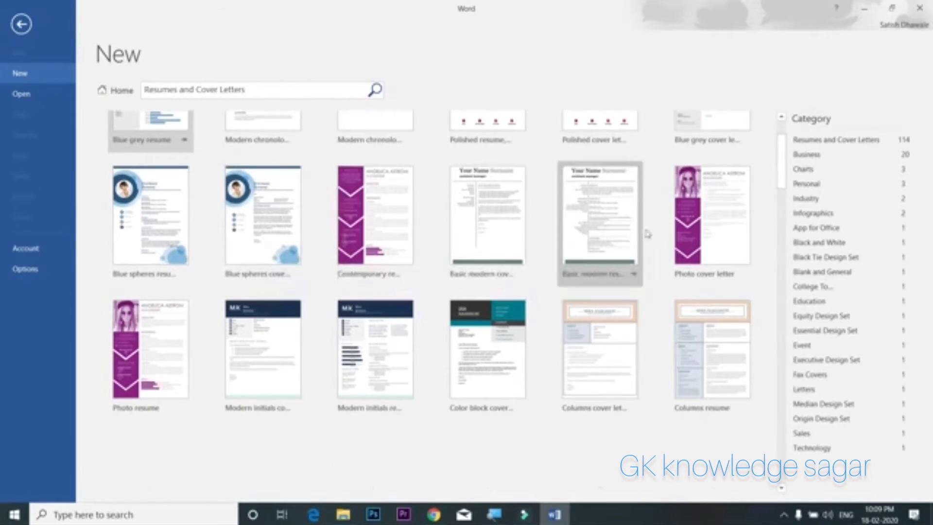
scroll(684, 243, "down", 3)
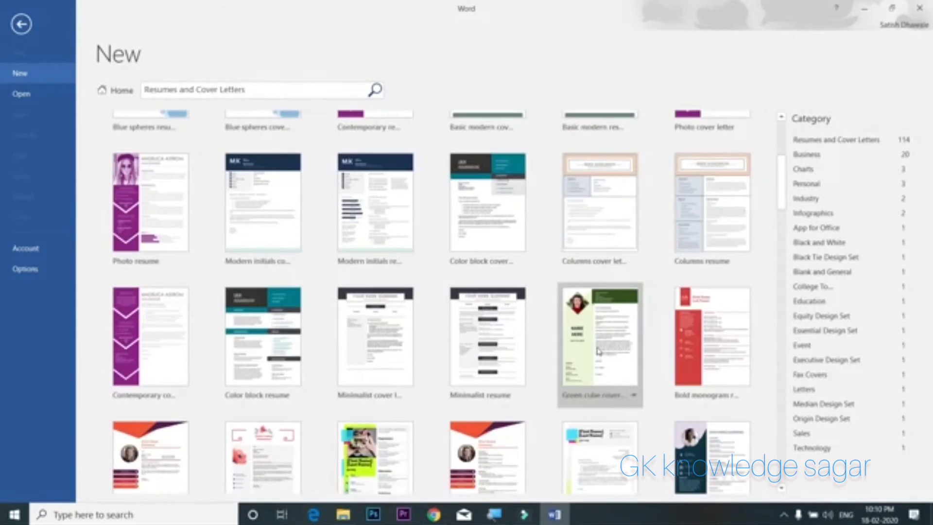
left_click(598, 350)
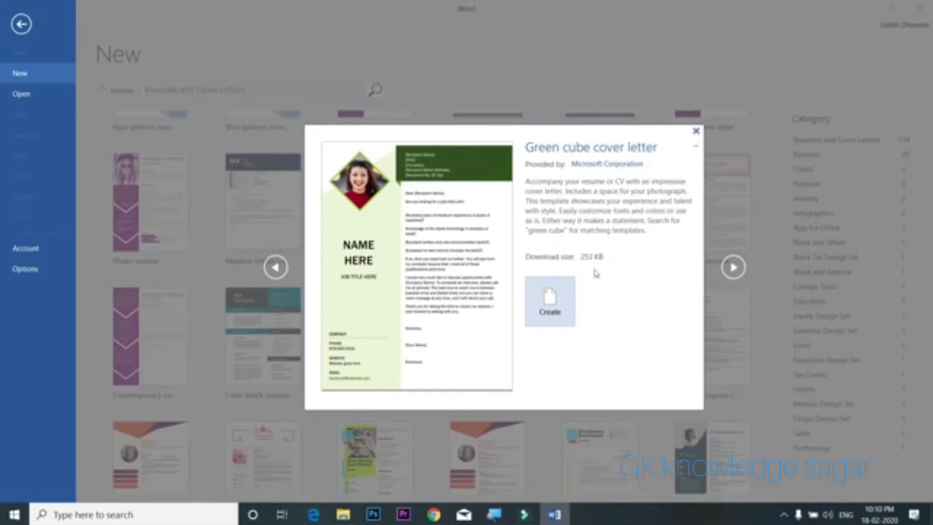
left_click(696, 136)
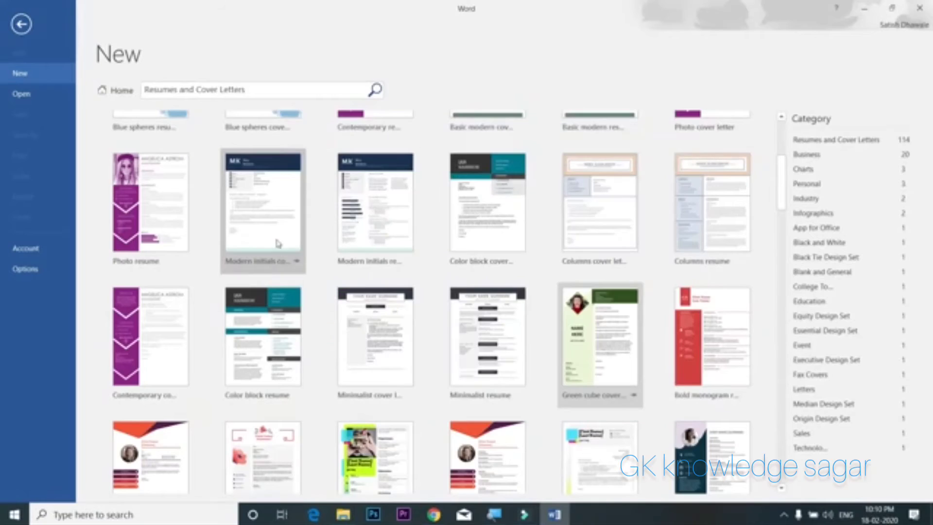
Preview the Rose suite cover letter template, then return to the main New page
scroll(322, 330, "down", 3)
scroll(322, 329, "down", 3)
scroll(322, 329, "down", 3)
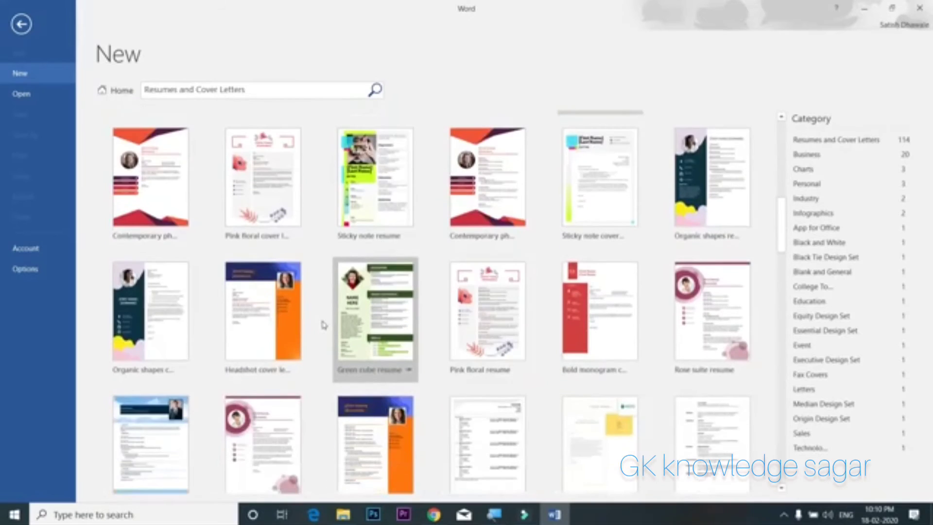
scroll(323, 331, "down", 3)
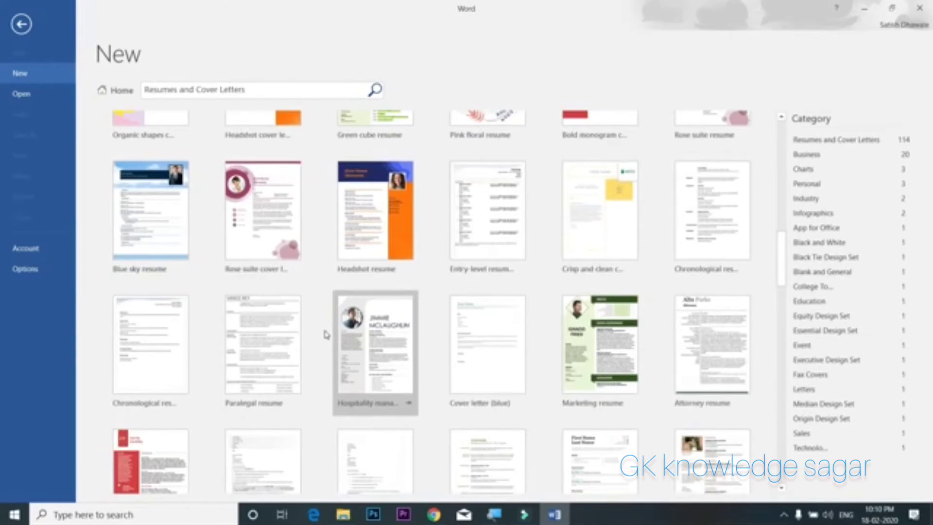
scroll(323, 333, "up", 2)
scroll(323, 334, "up", 4)
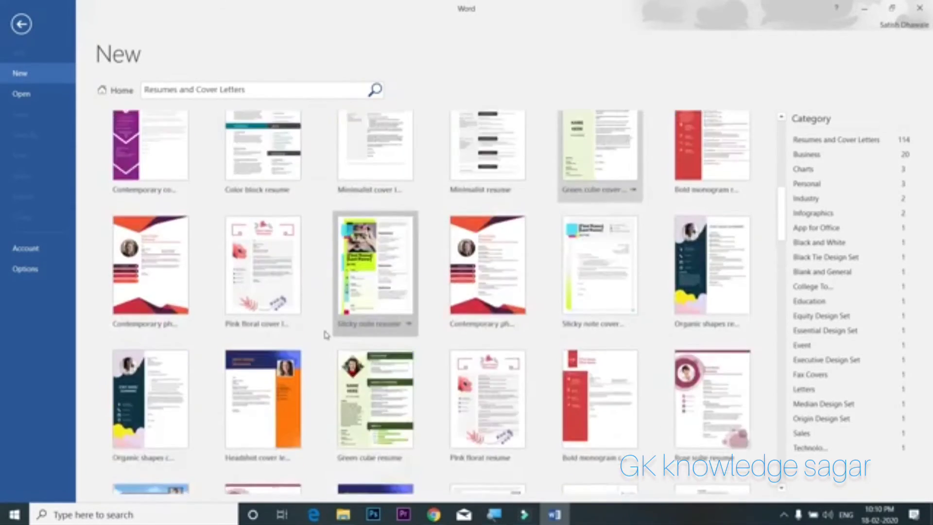
scroll(323, 333, "down", 3)
left_click(259, 371)
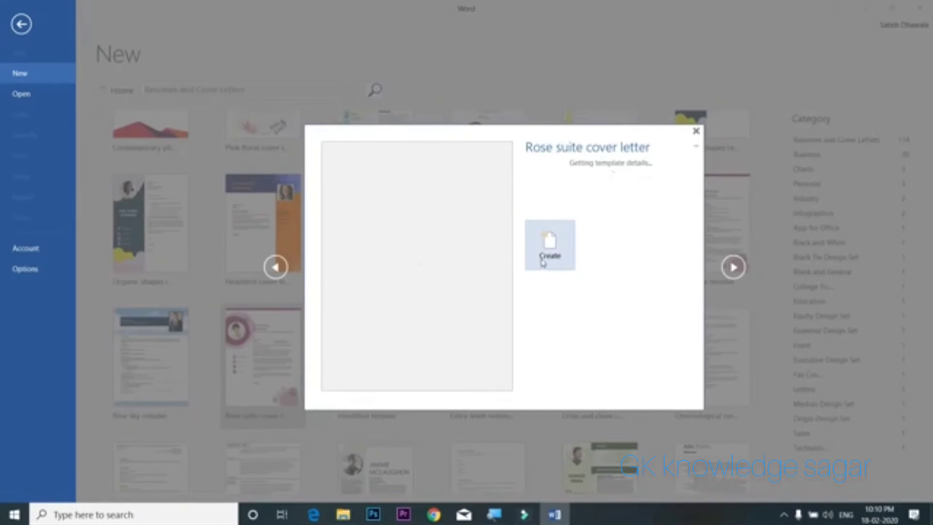
left_click(696, 131)
scroll(348, 232, "up", 5)
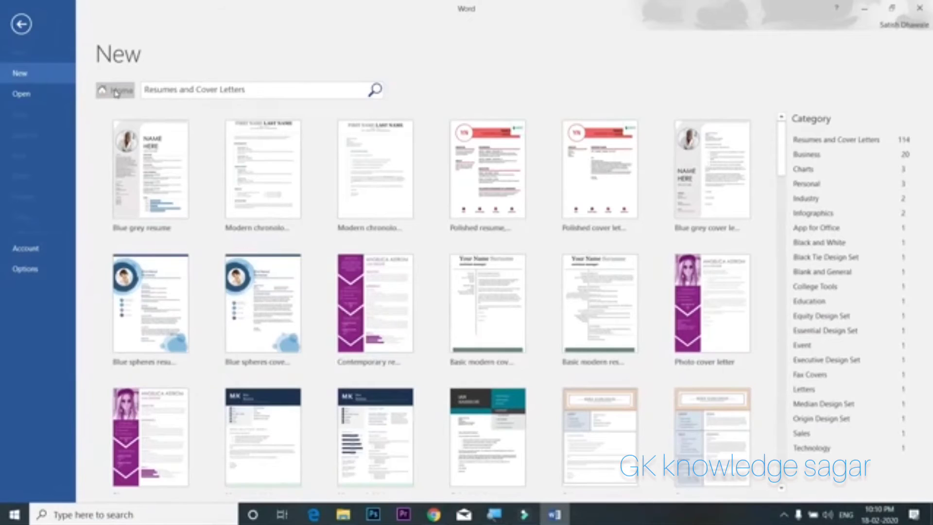
left_click(115, 93)
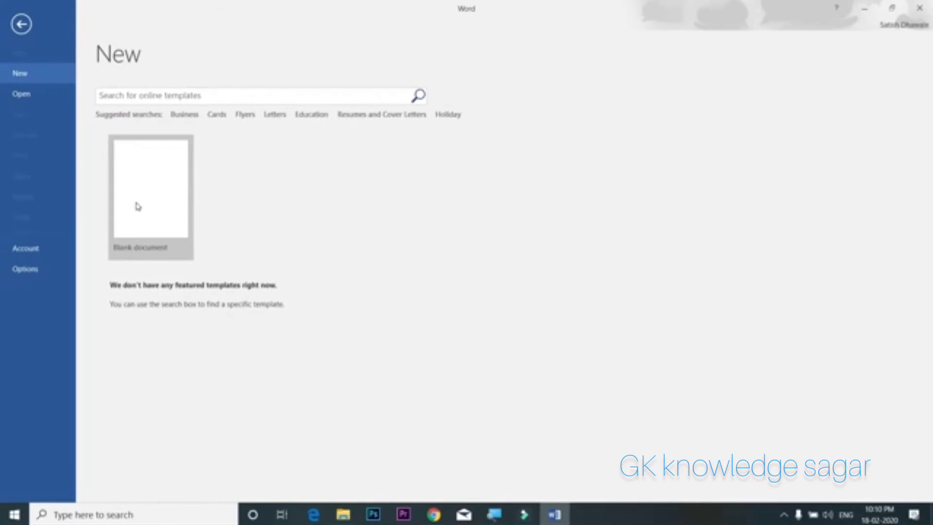
Create a new blank document (Document1) from the Blank document tile
left_click(138, 206)
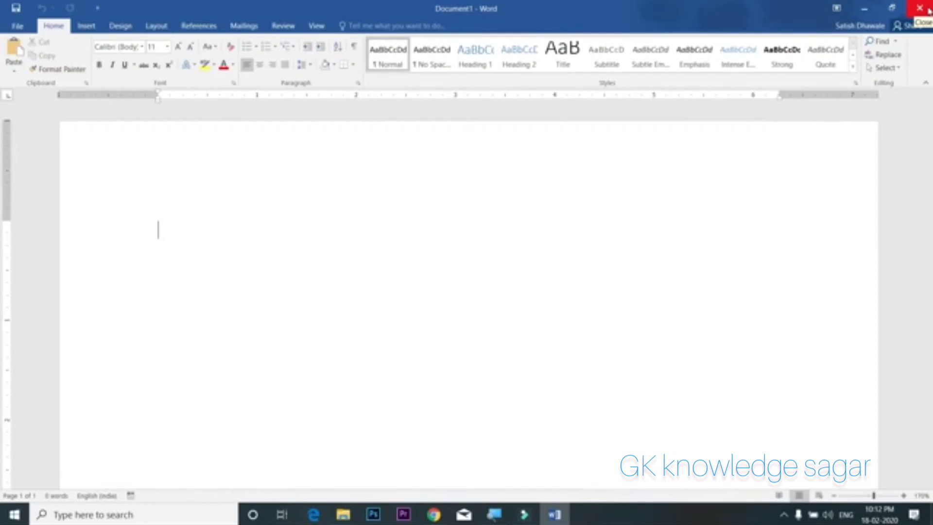
Restore, maximize and minimize the Word window with the title-bar buttons, then bring it back
left_click(893, 10)
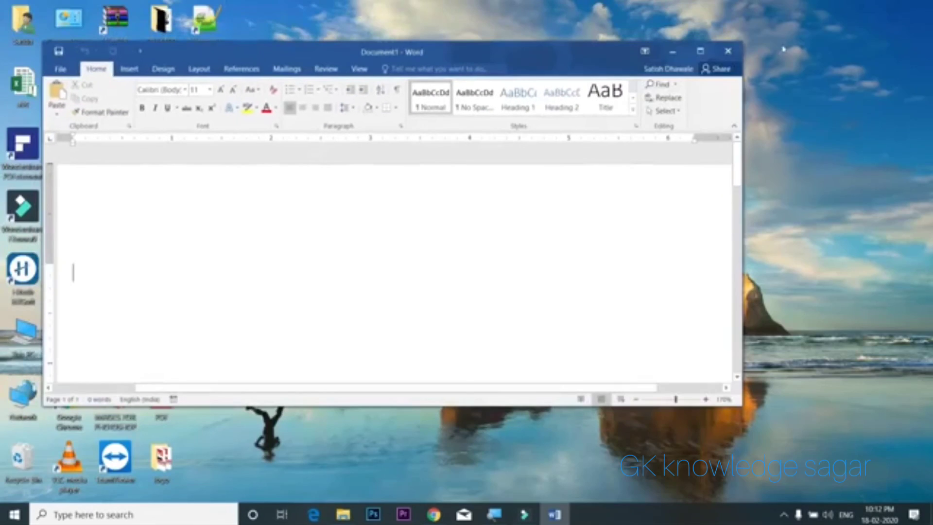
left_click(701, 50)
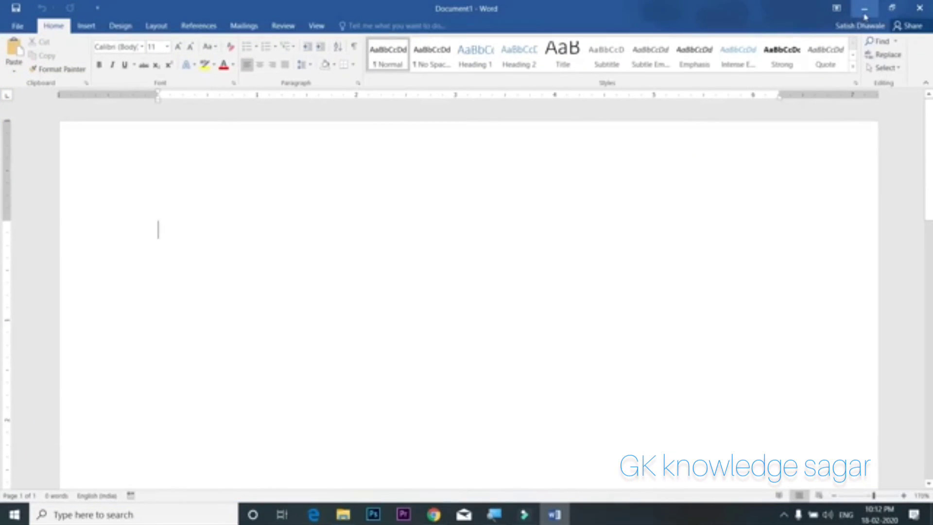
left_click(862, 19)
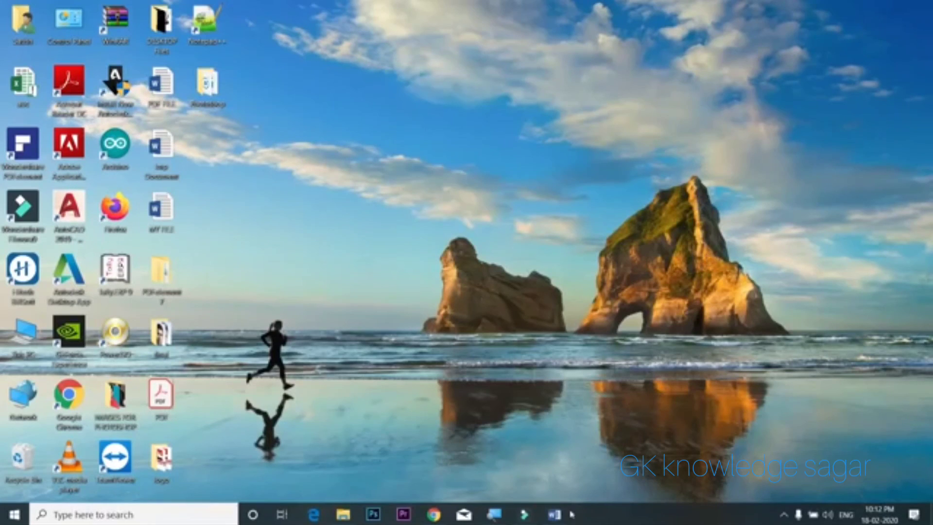
left_click(555, 516)
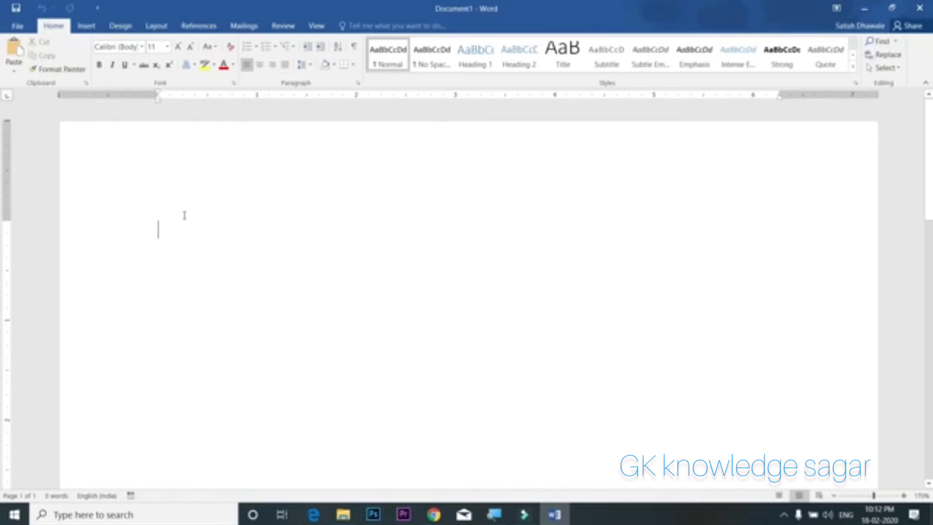
Toggle Word twice between restored and maximized sizes using the Alt+Space window menu
key("alt+space")
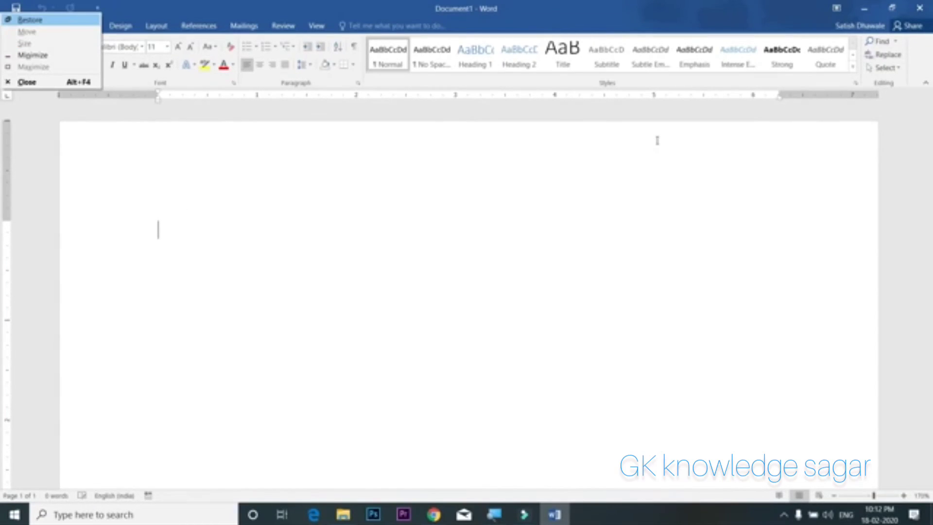
key("Return")
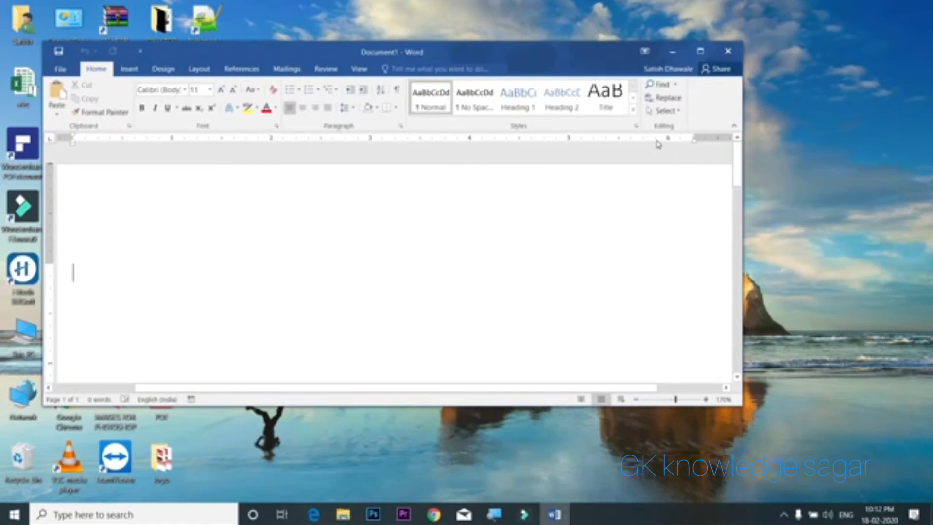
key("alt+space")
key("x")
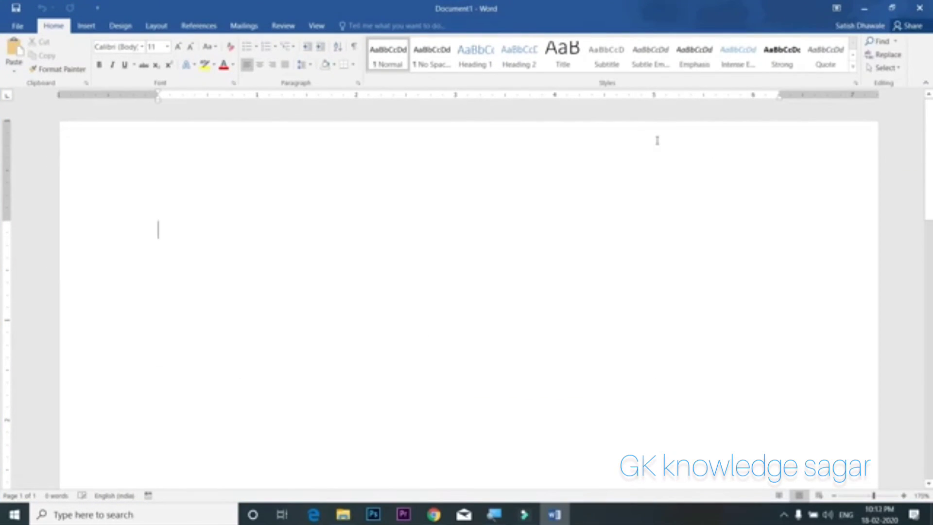
key("alt+space")
key("Return")
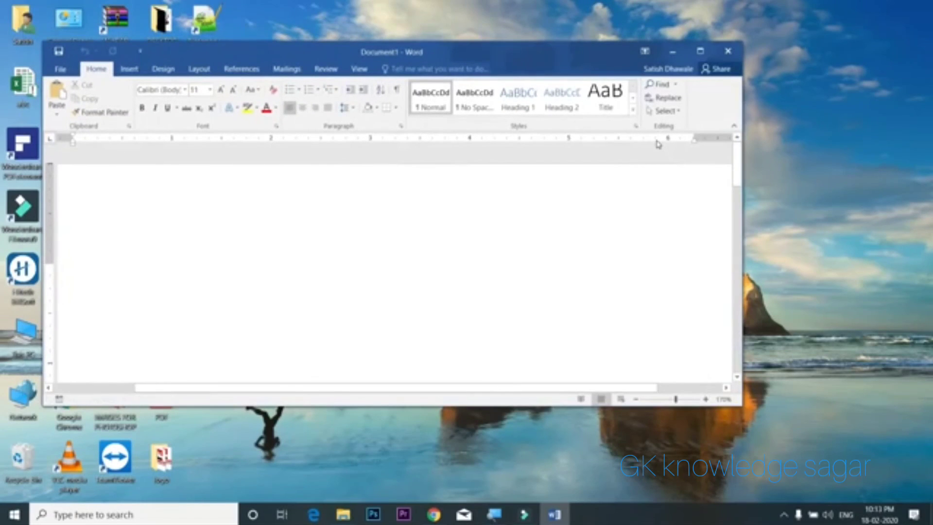
key("alt+space")
key("x")
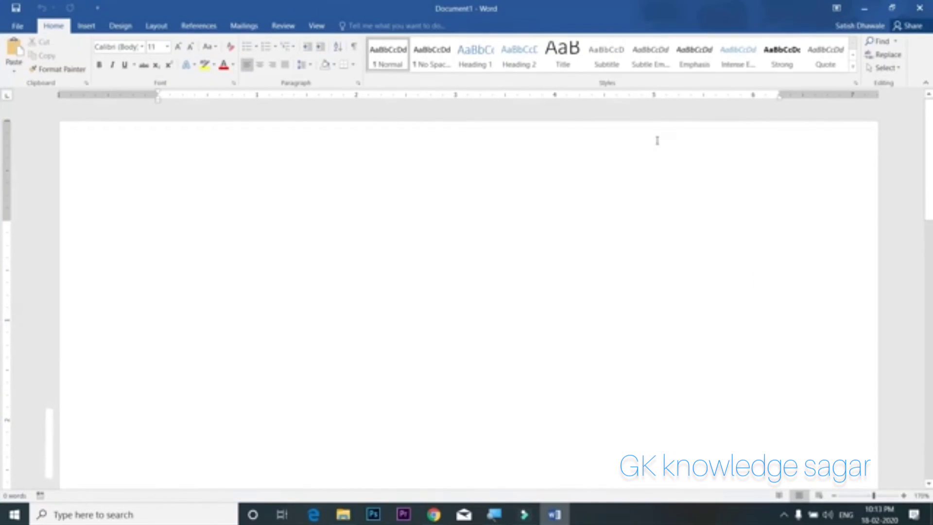
Close Word from the Alt+Space window menu, returning to the desktop
key("alt+space")
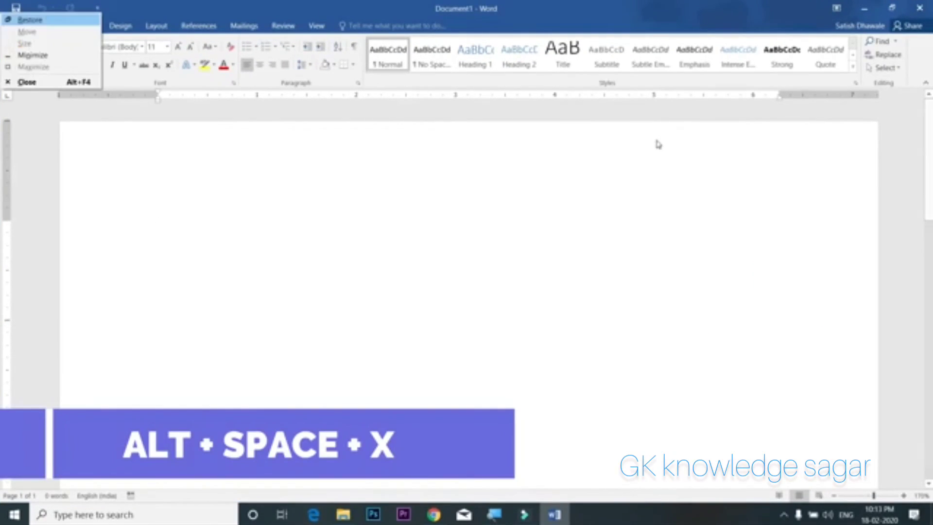
key("Up")
key("Return")
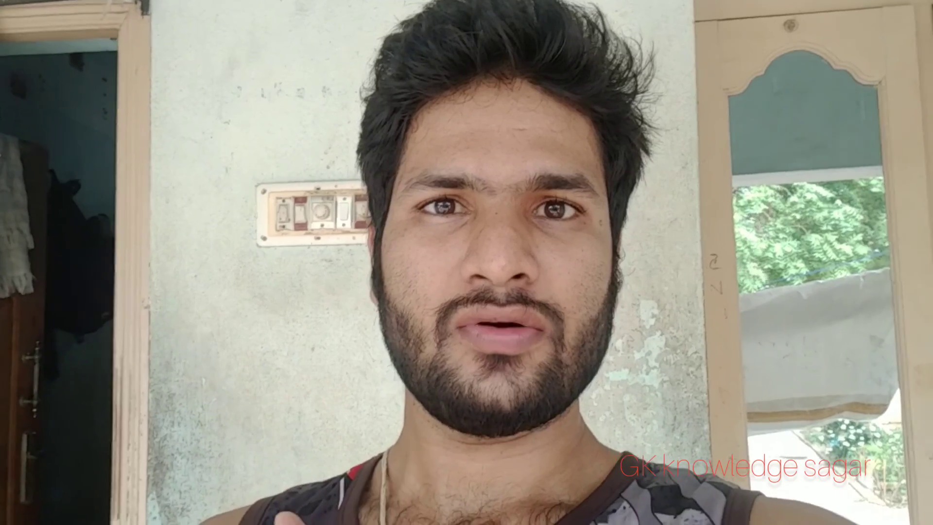